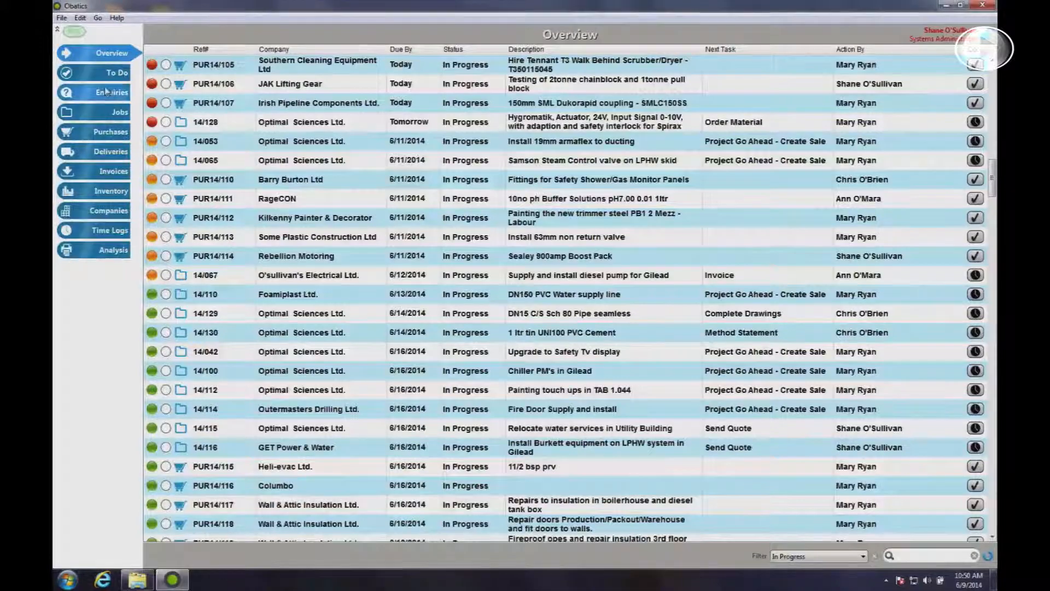
# - Create a new enquiry in the Enquiries list and set its company to Bedrock Automation
pyautogui.click(104, 93)
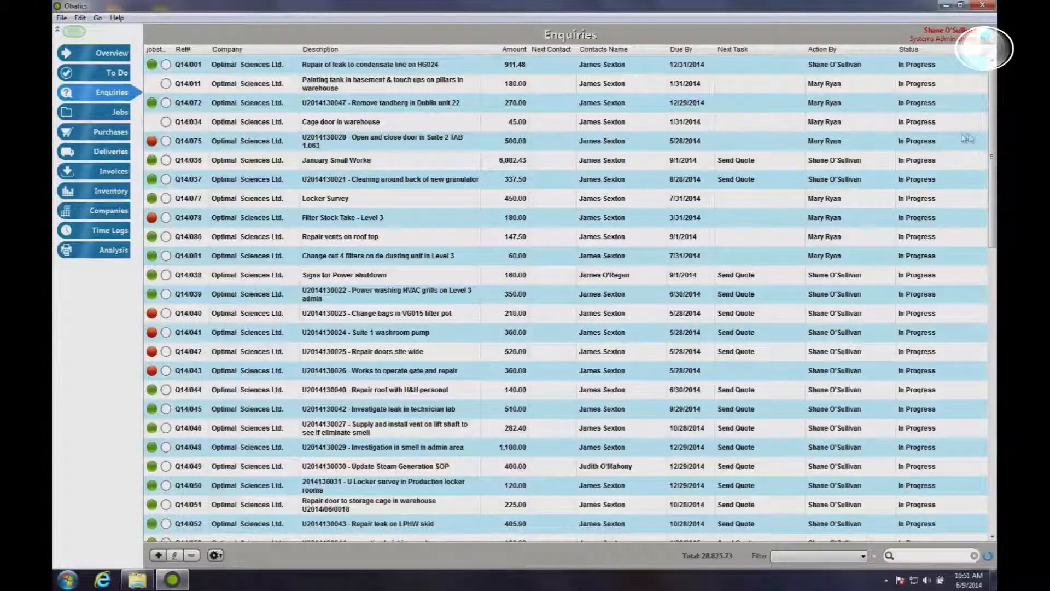
pyautogui.moveTo(993, 144); pyautogui.dragTo(992, 386)
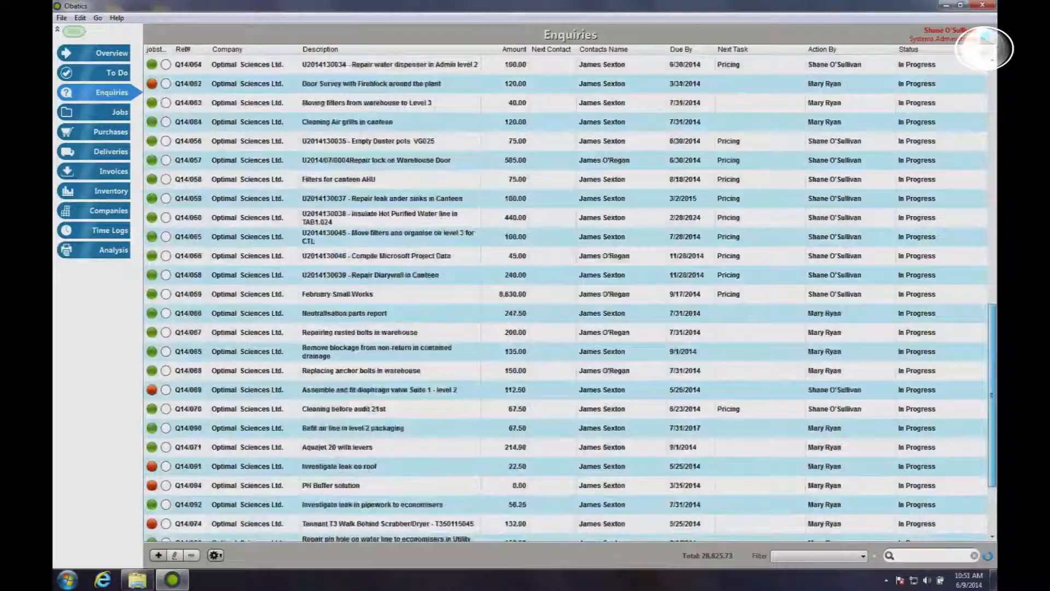
pyautogui.click(158, 555)
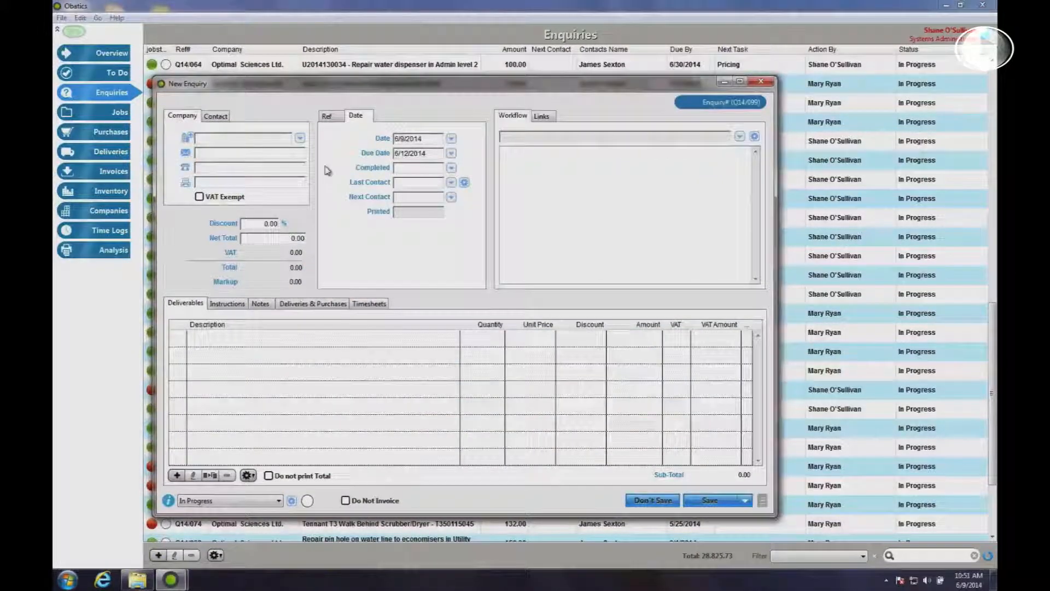
pyautogui.click(300, 138)
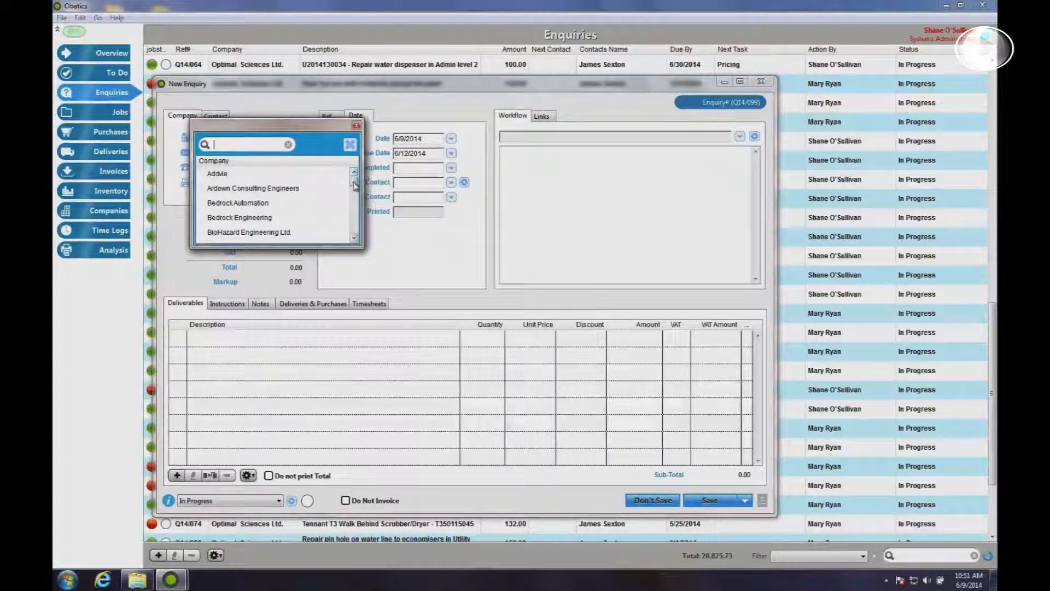
pyautogui.click(249, 204)
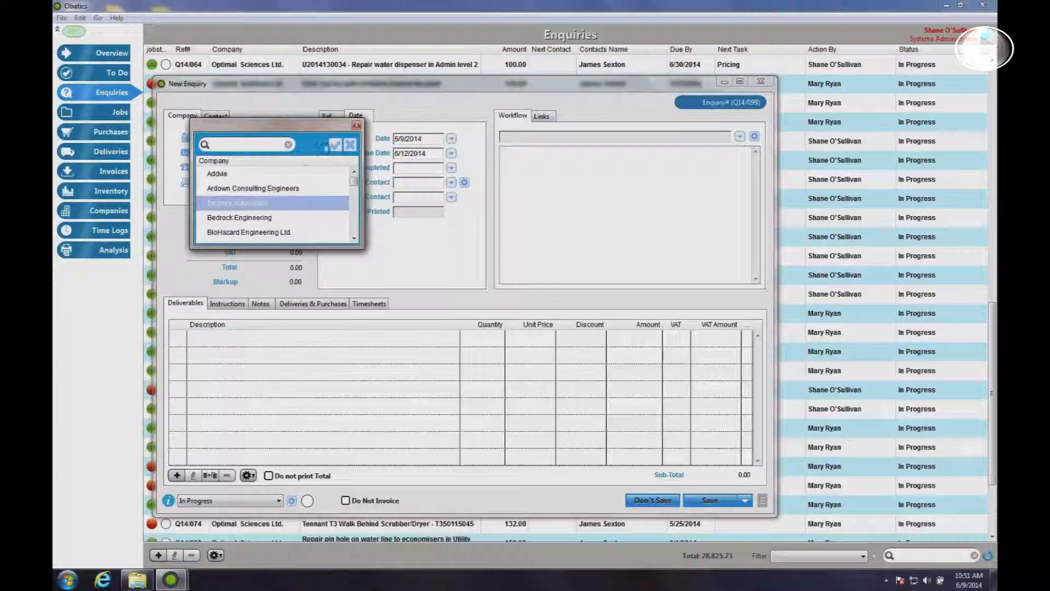
pyautogui.click(335, 145)
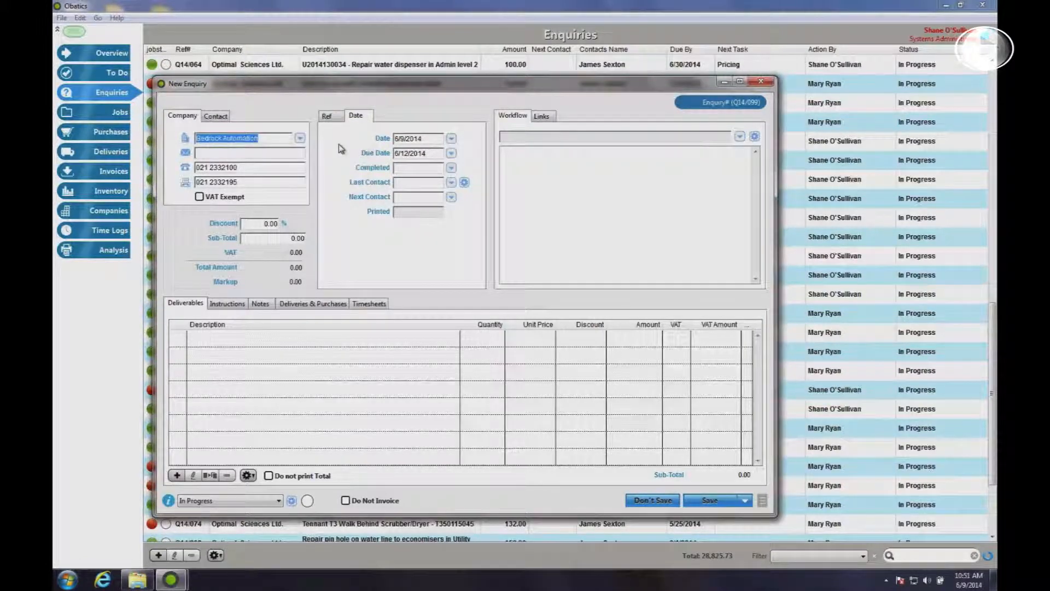
# - Add the stock item 20x20x1.5 304 S/S box section to the enquiry's deliverables with a quantity of 2 and save the line
pyautogui.click(176, 475)
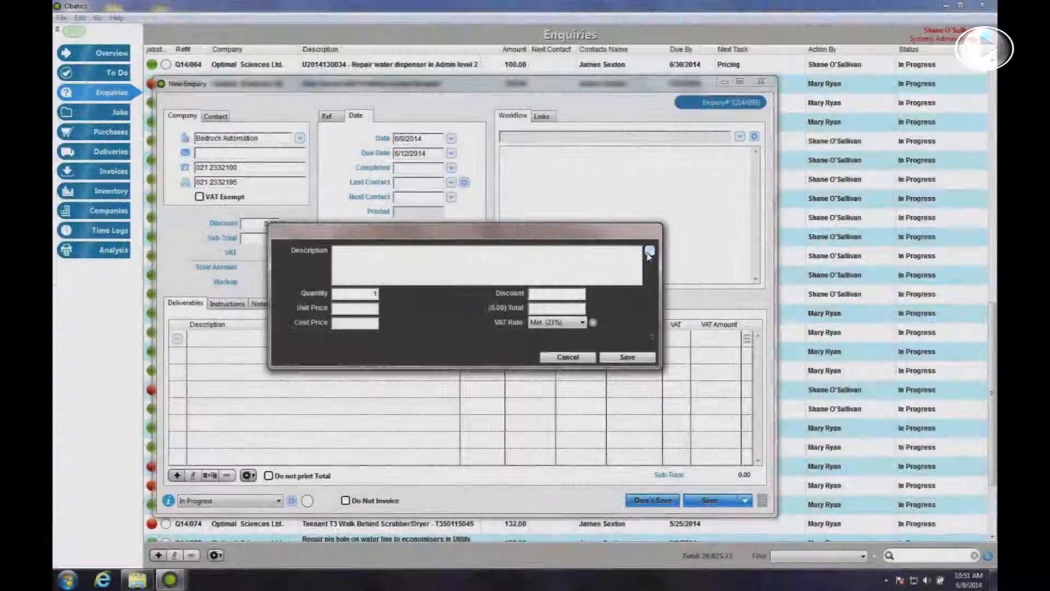
pyautogui.click(650, 252)
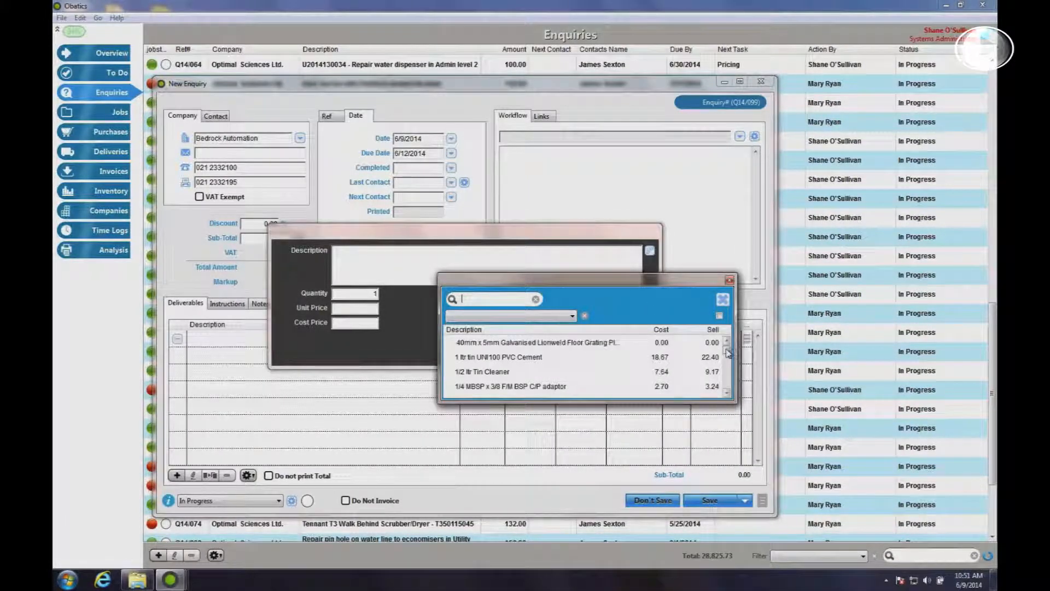
pyautogui.scroll(-3, 627, 361)
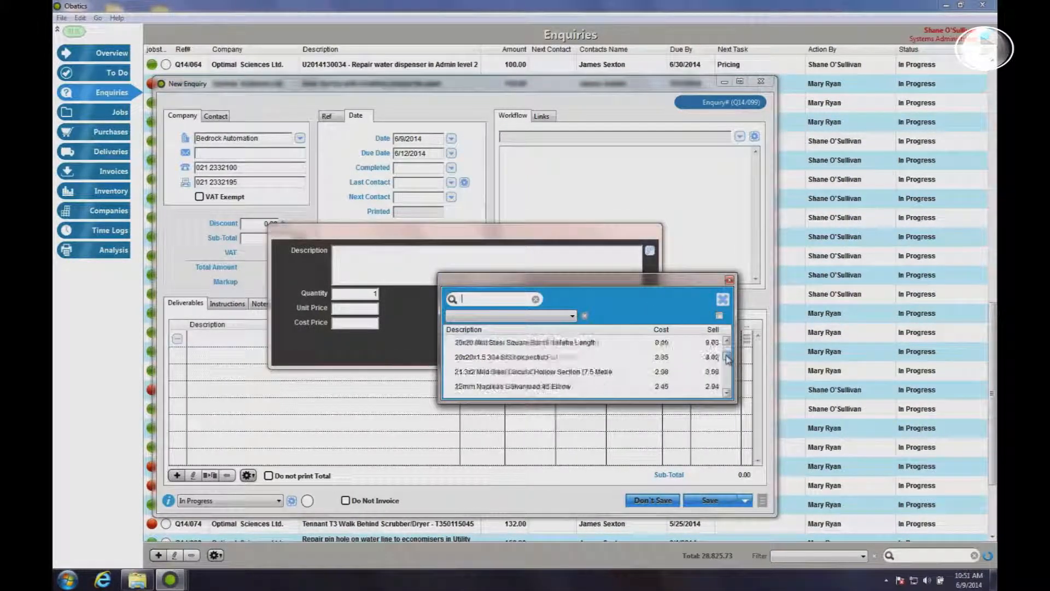
pyautogui.click(528, 361)
pyautogui.click(710, 299)
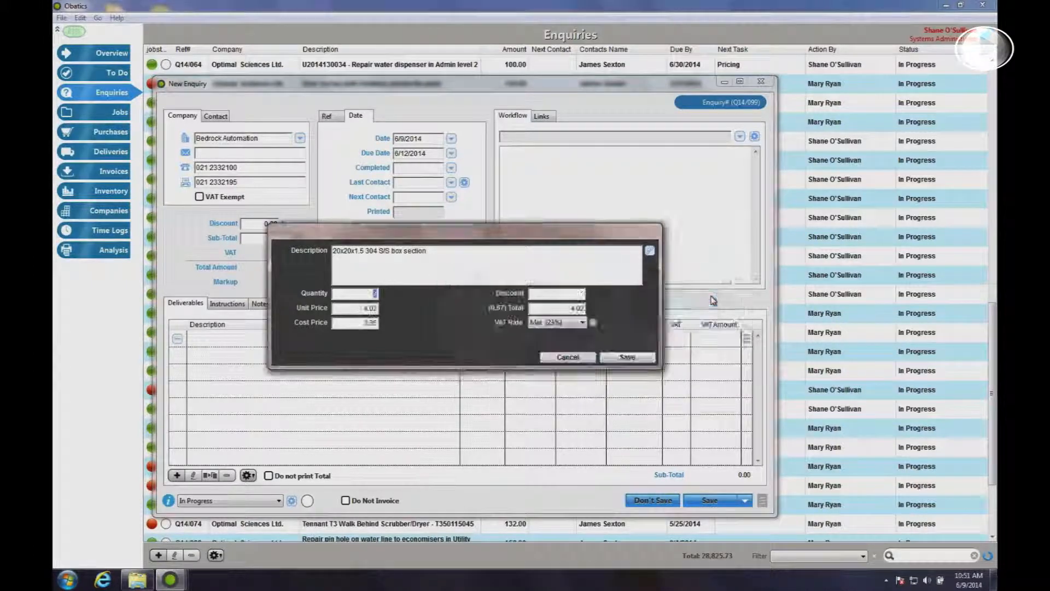
pyautogui.write('2')
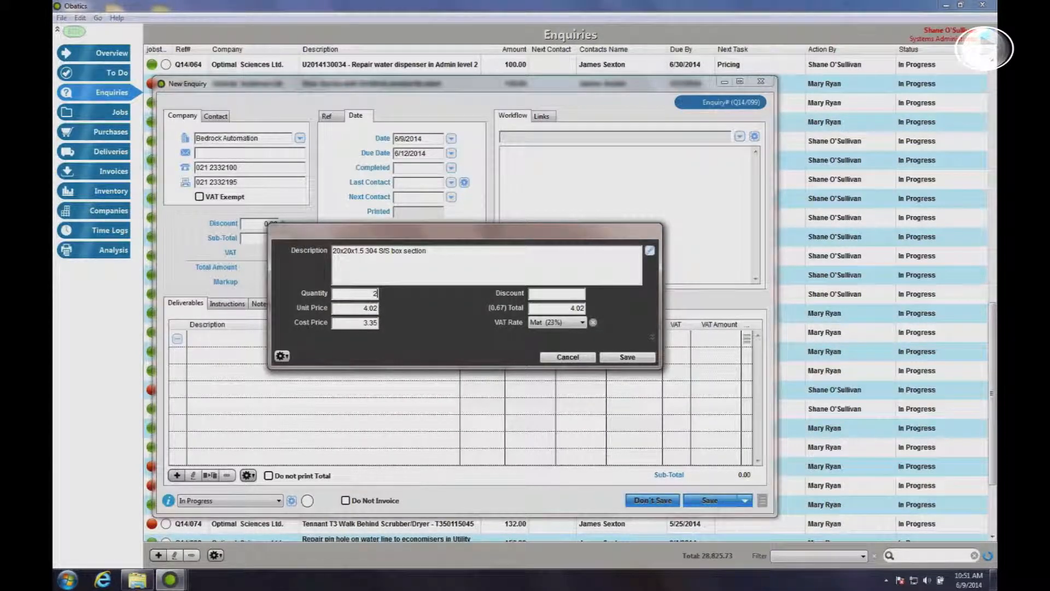
pyautogui.click(577, 295)
pyautogui.click(576, 323)
pyautogui.click(576, 324)
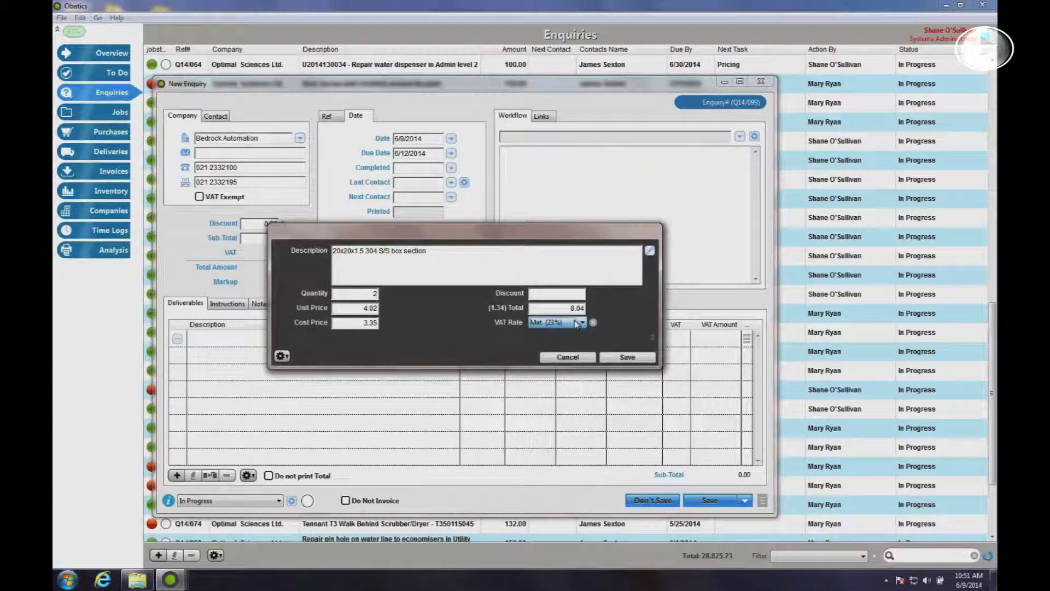
pyautogui.click(619, 357)
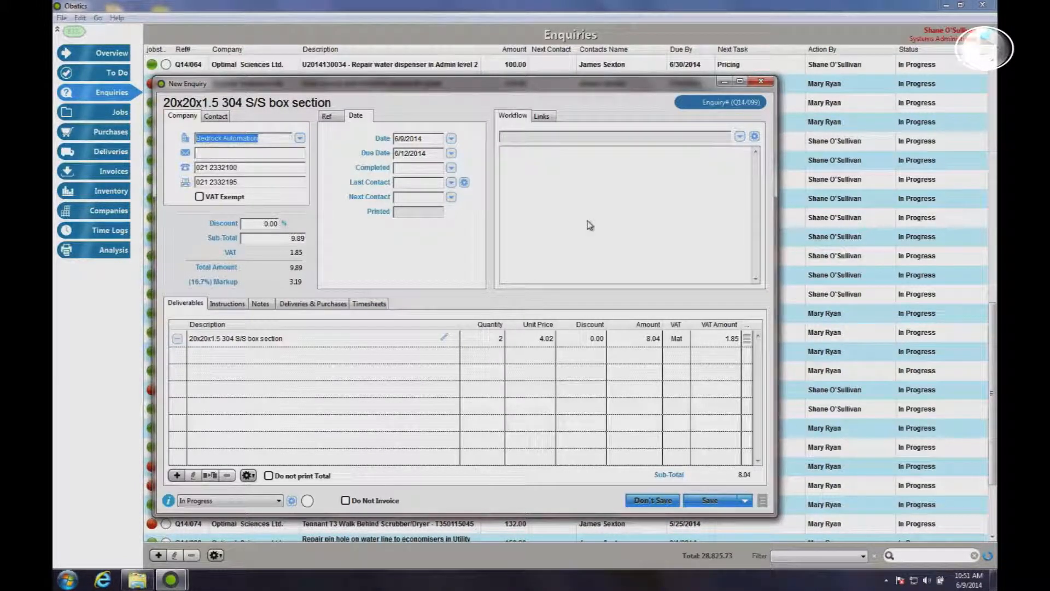
# - Assign the Enquiries Critical Path workflow to the enquiry
pyautogui.click(741, 137)
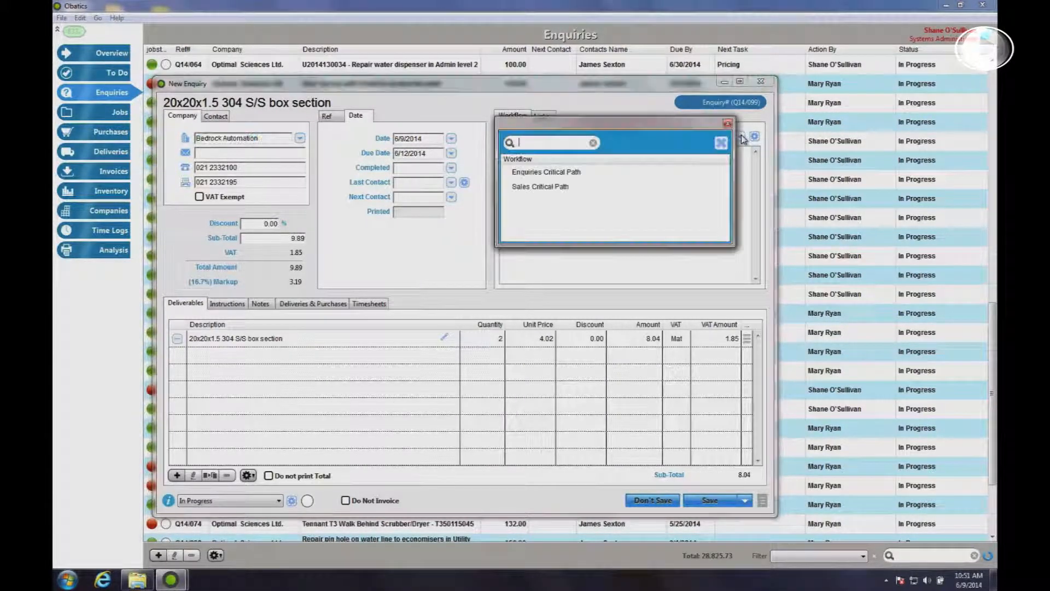
pyautogui.click(561, 176)
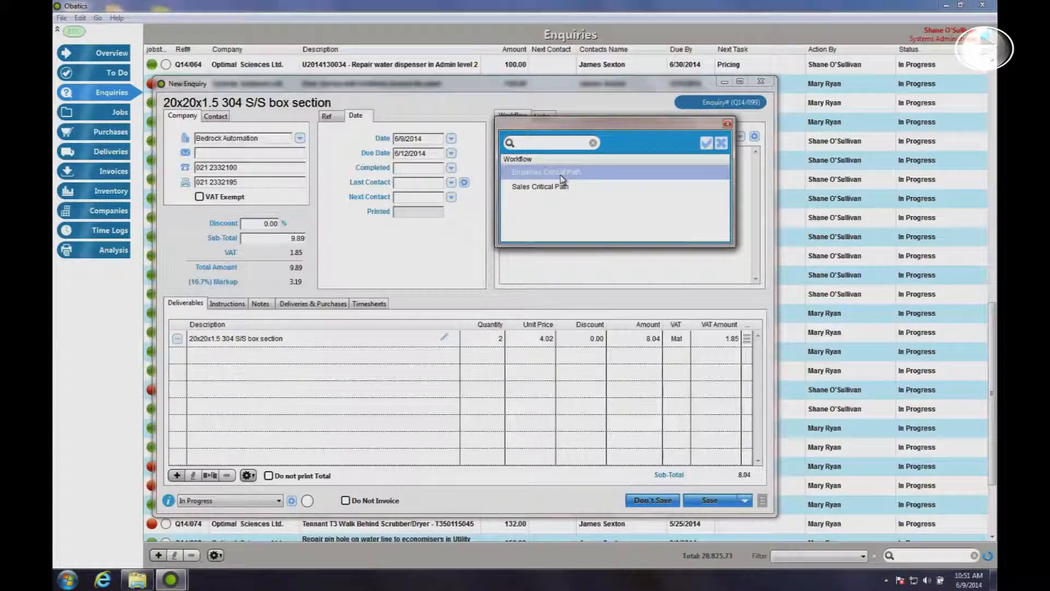
pyautogui.click(706, 143)
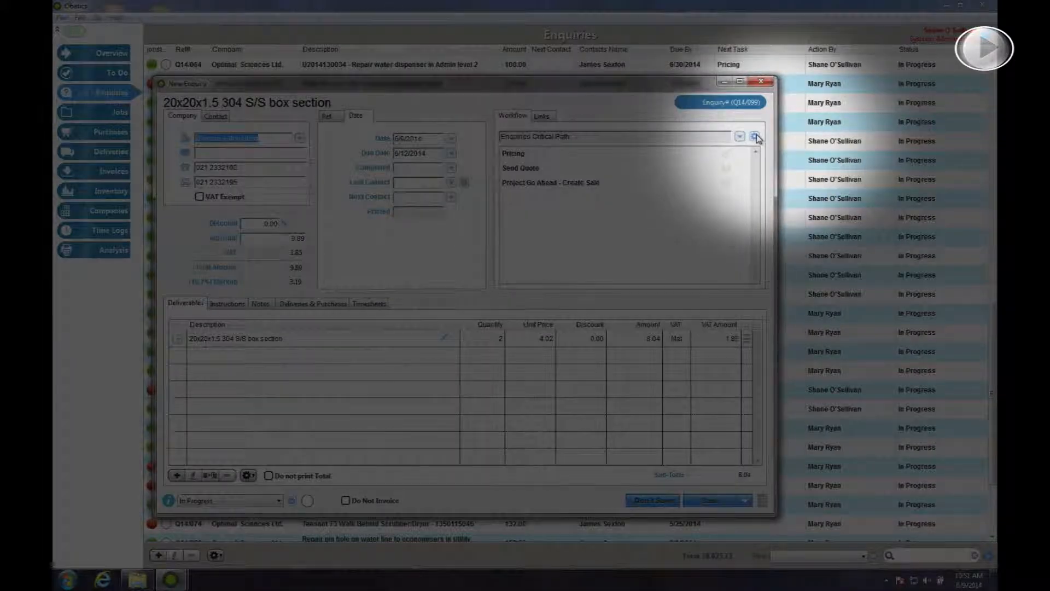
# - Open the Enquiries Critical Path workflow for editing and view the tasks available to add, without choosing one
pyautogui.click(756, 136)
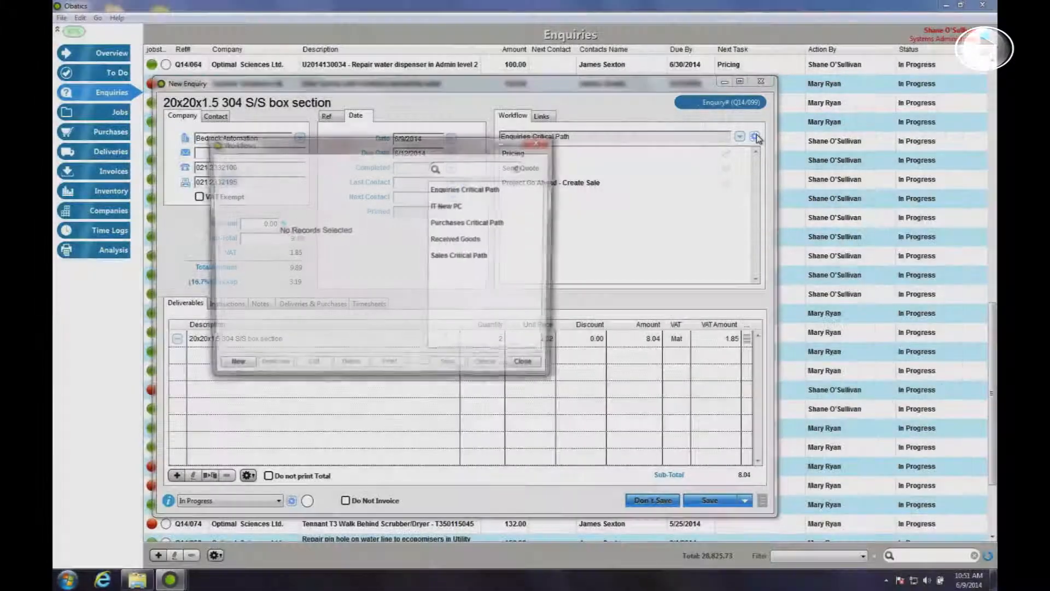
pyautogui.click(486, 193)
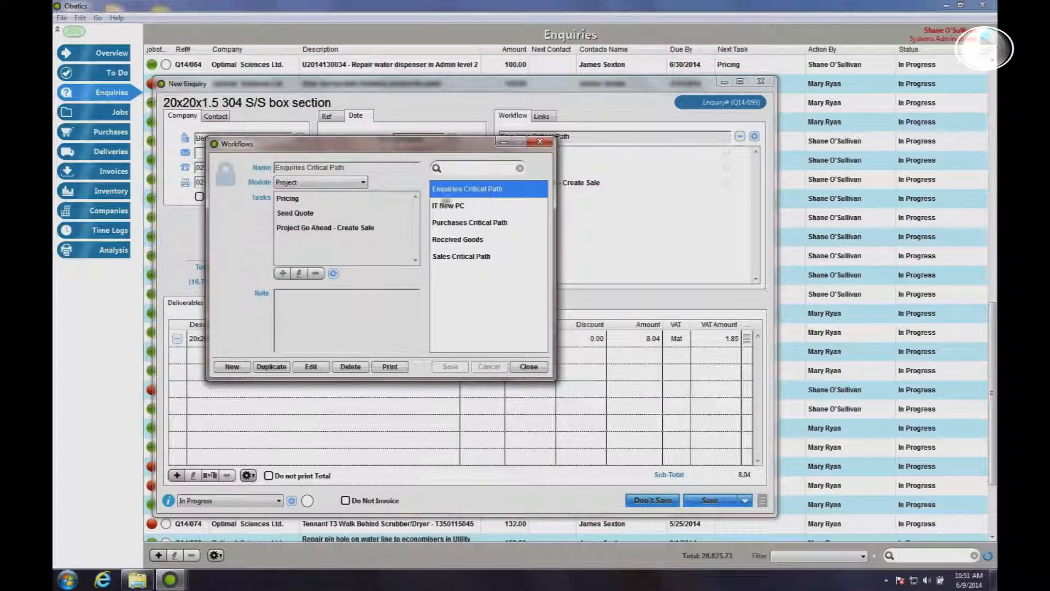
pyautogui.click(312, 366)
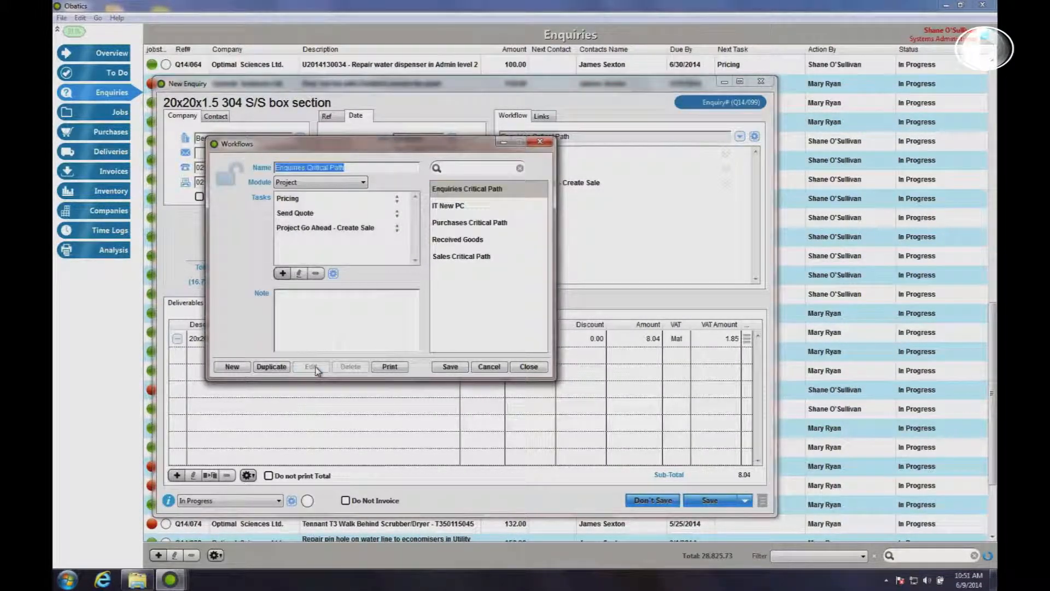
pyautogui.click(282, 274)
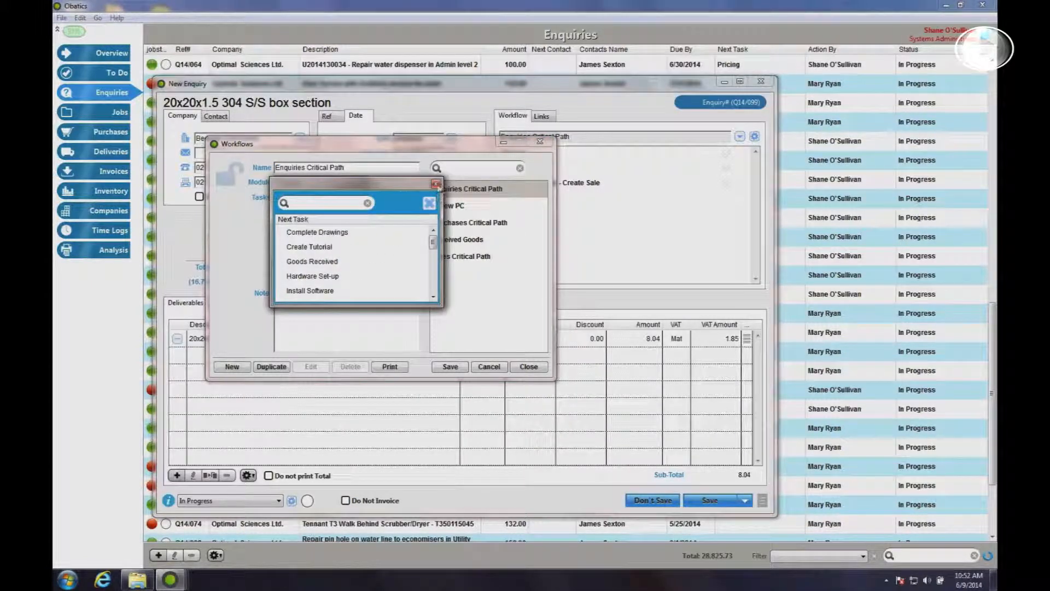
pyautogui.click(435, 185)
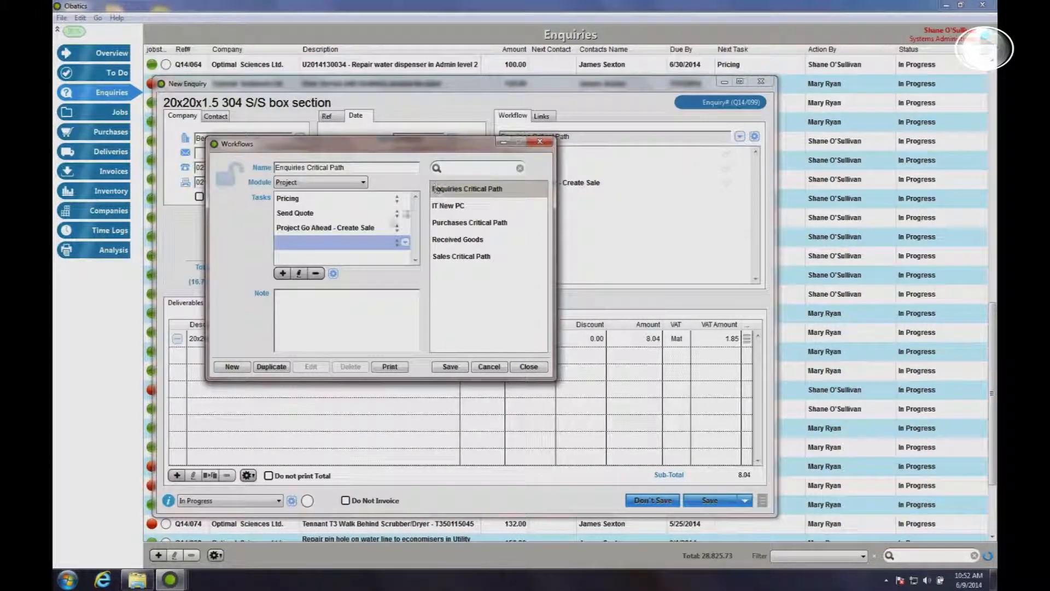
# - Examine the assignee and time allocation options for a new task, discard the draft task and close the workflow setup
pyautogui.click(332, 274)
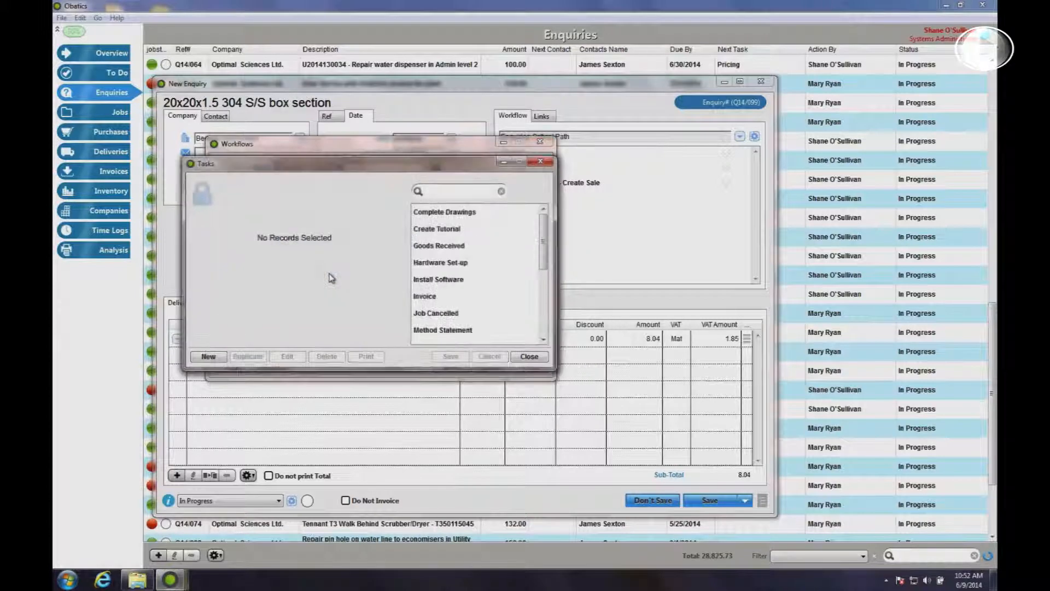
pyautogui.moveTo(542, 241); pyautogui.dragTo(543, 217)
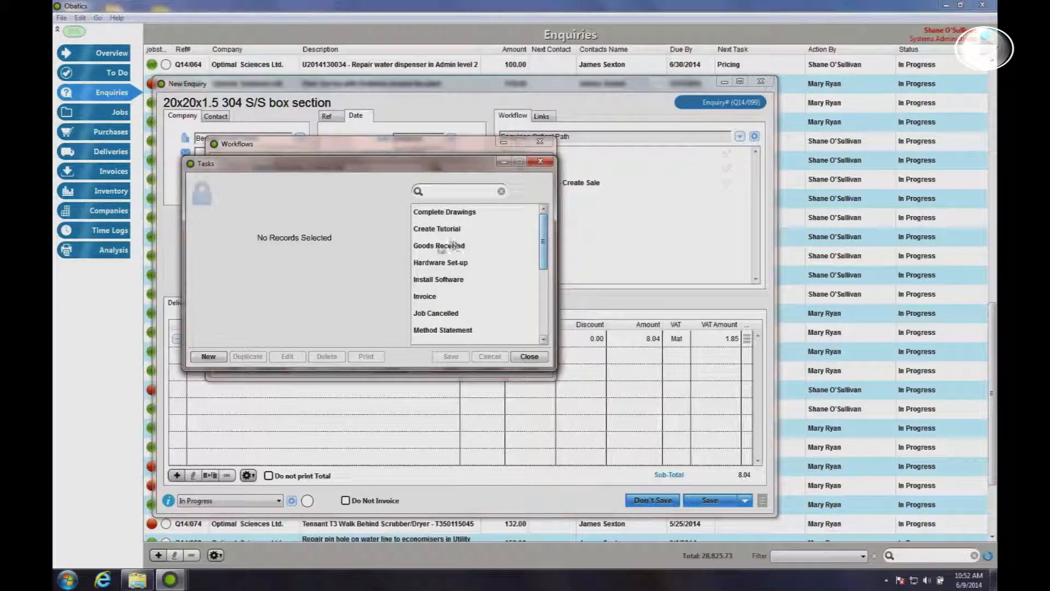
pyautogui.click(208, 356)
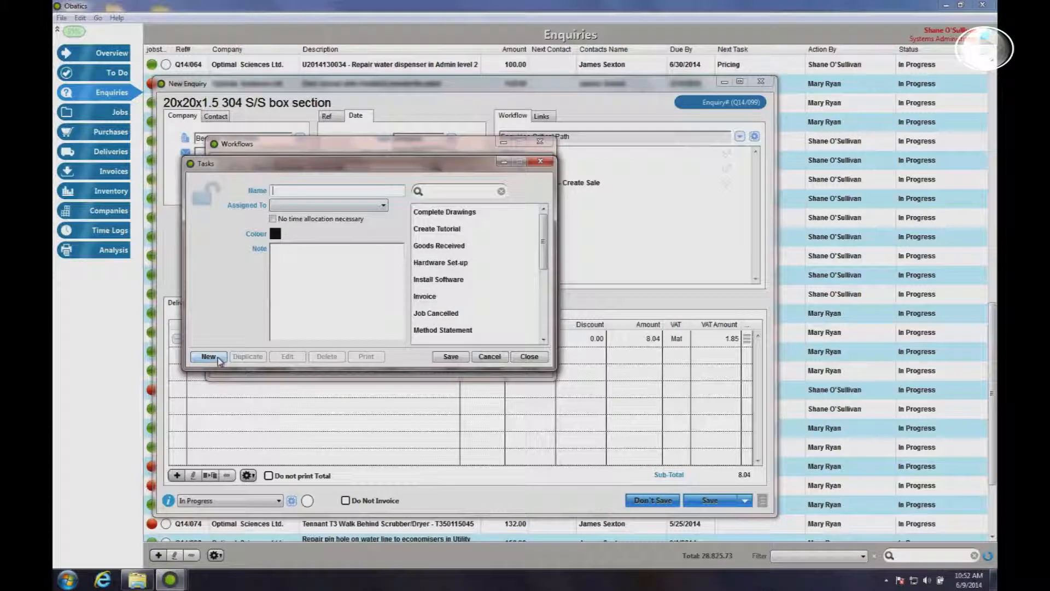
pyautogui.click(316, 207)
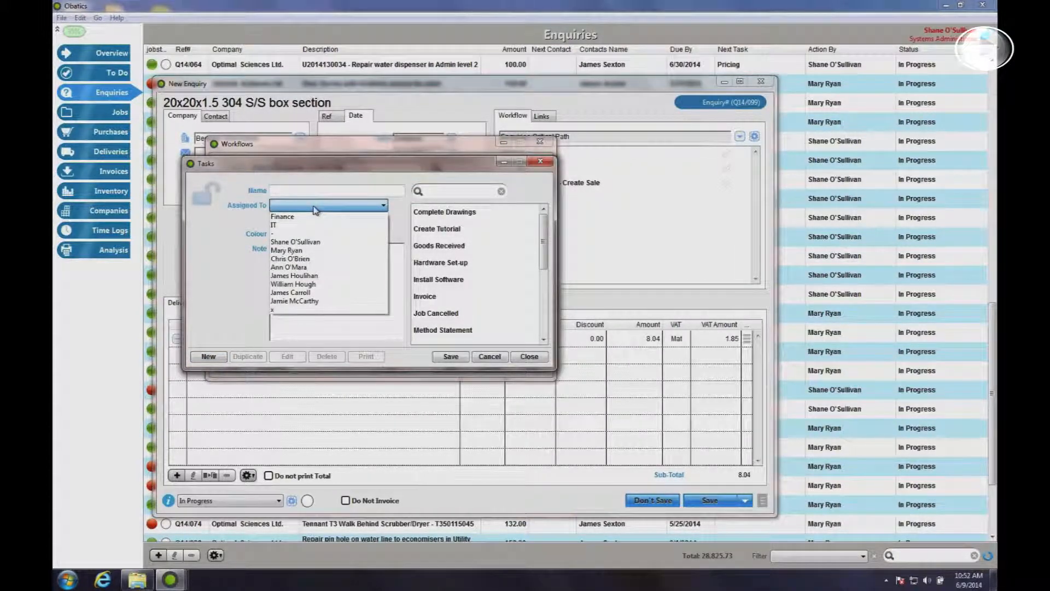
pyautogui.click(316, 208)
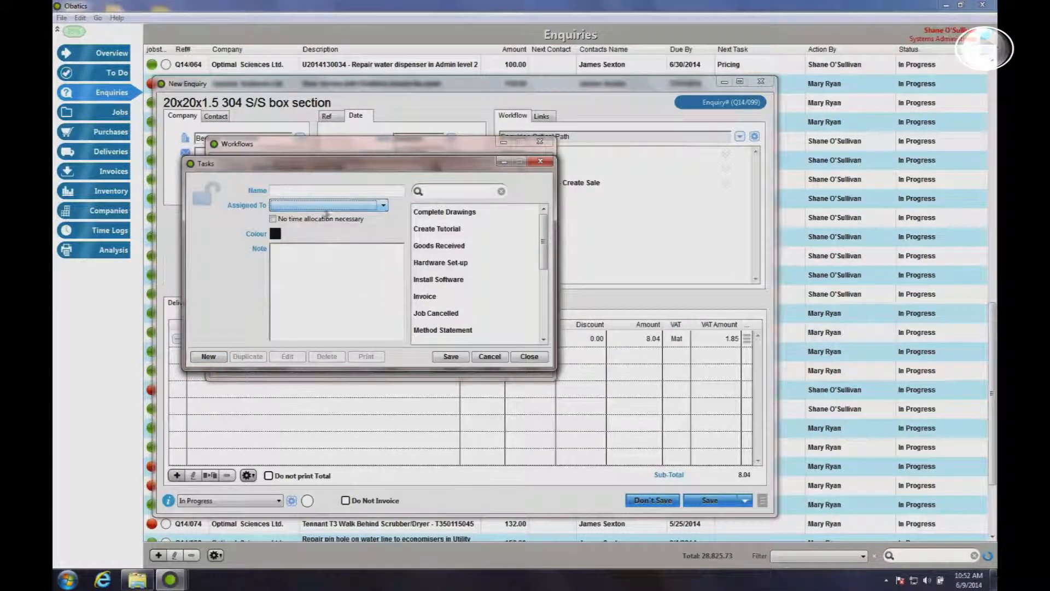
pyautogui.click(273, 219)
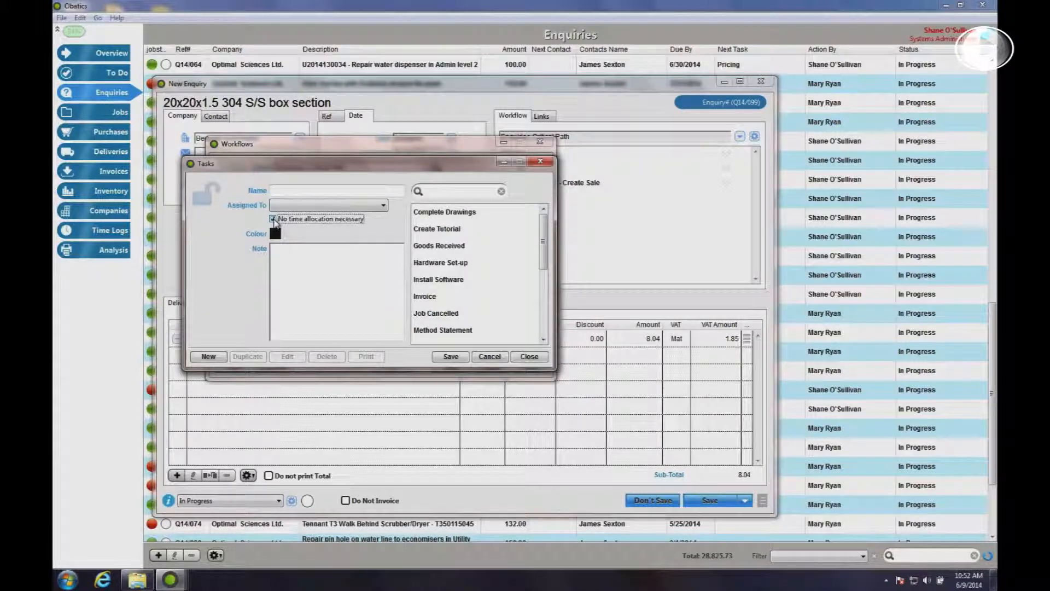
pyautogui.click(273, 219)
pyautogui.click(490, 356)
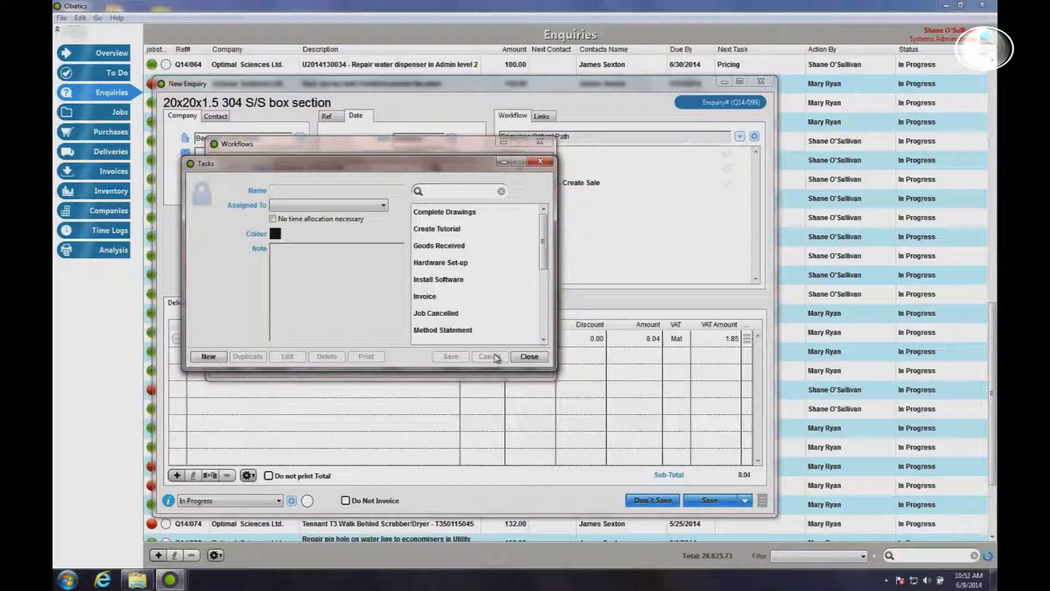
pyautogui.click(523, 357)
pyautogui.click(517, 362)
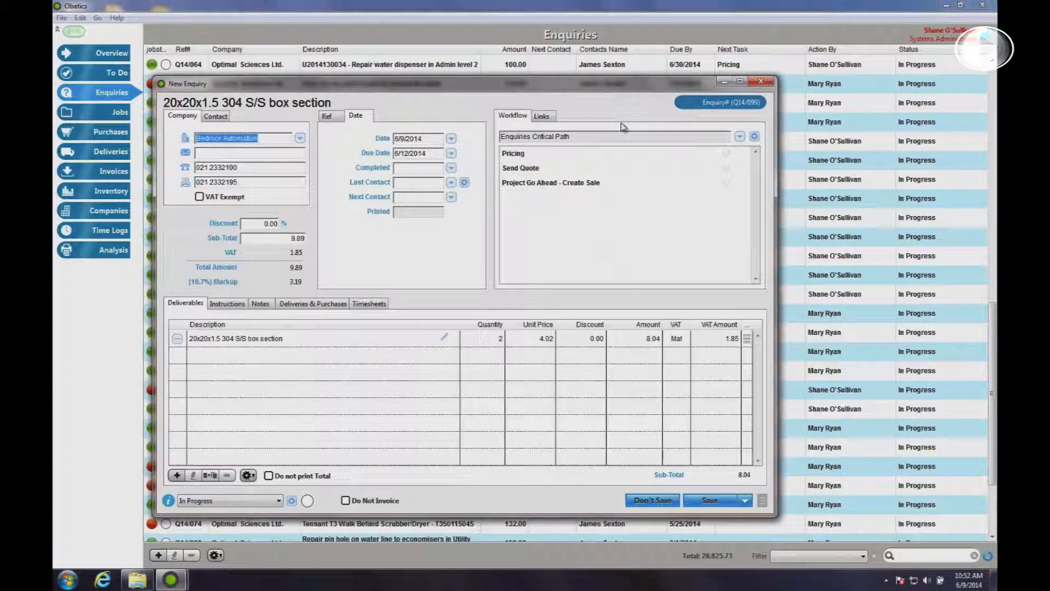
# - Save the new Bedrock Automation enquiry and select it in the Enquiries list
pyautogui.click(709, 501)
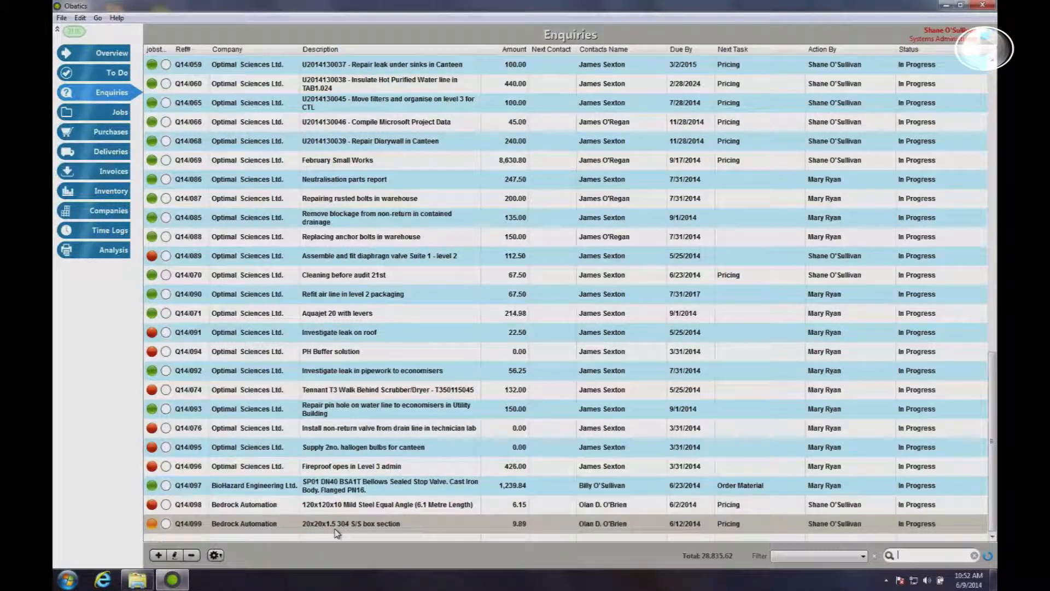
pyautogui.click(192, 525)
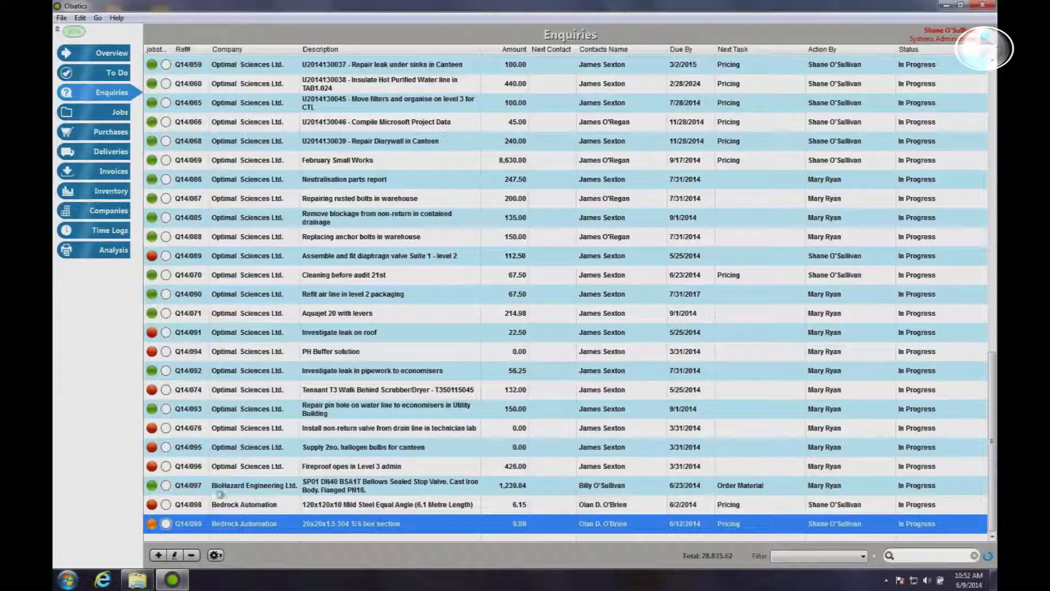
# - Search the Overview for enquiry Q14/099
pyautogui.click(99, 55)
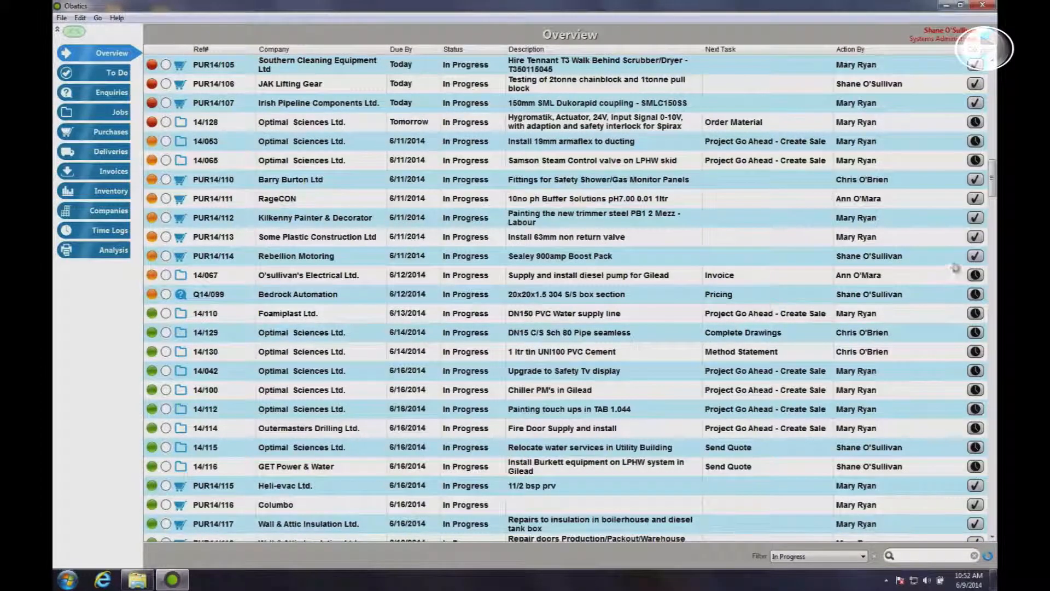
pyautogui.scroll(-2, 995, 249)
pyautogui.moveTo(989, 381); pyautogui.dragTo(990, 66)
pyautogui.scroll(-15, 985, 49)
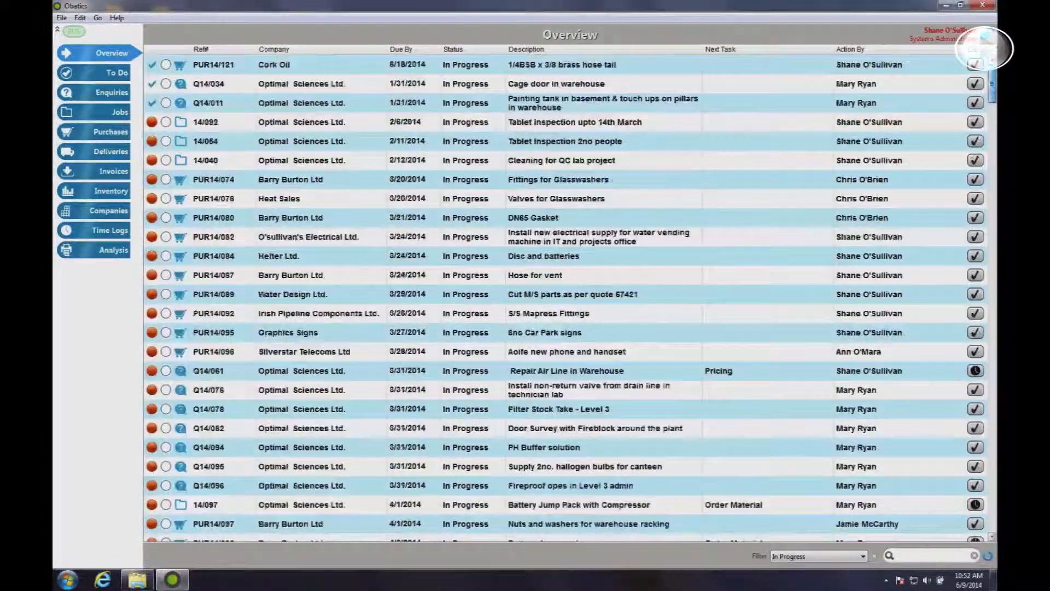
pyautogui.click(909, 555)
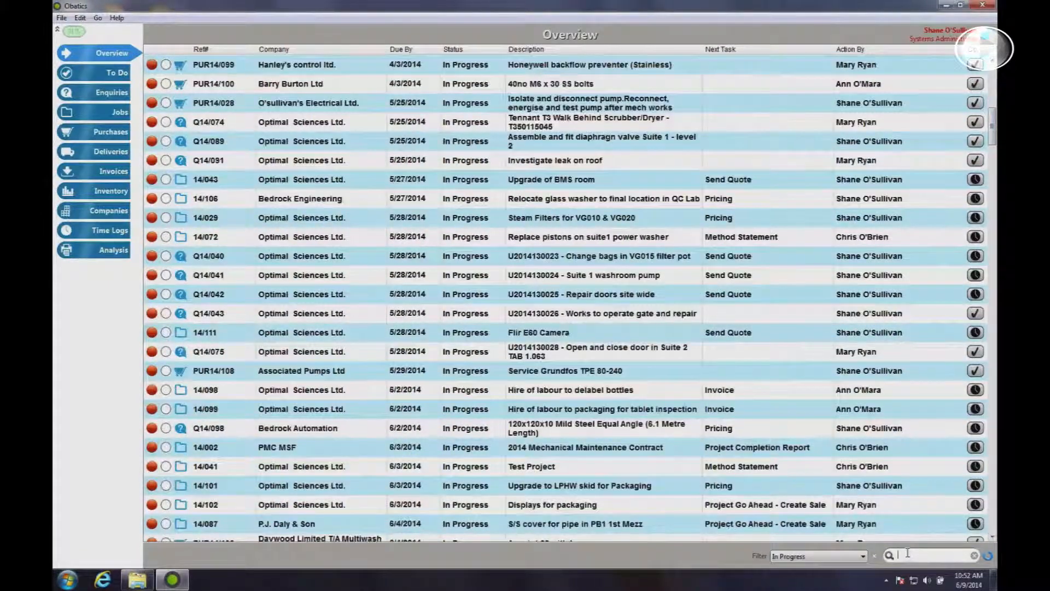
pyautogui.write('Q14/099')
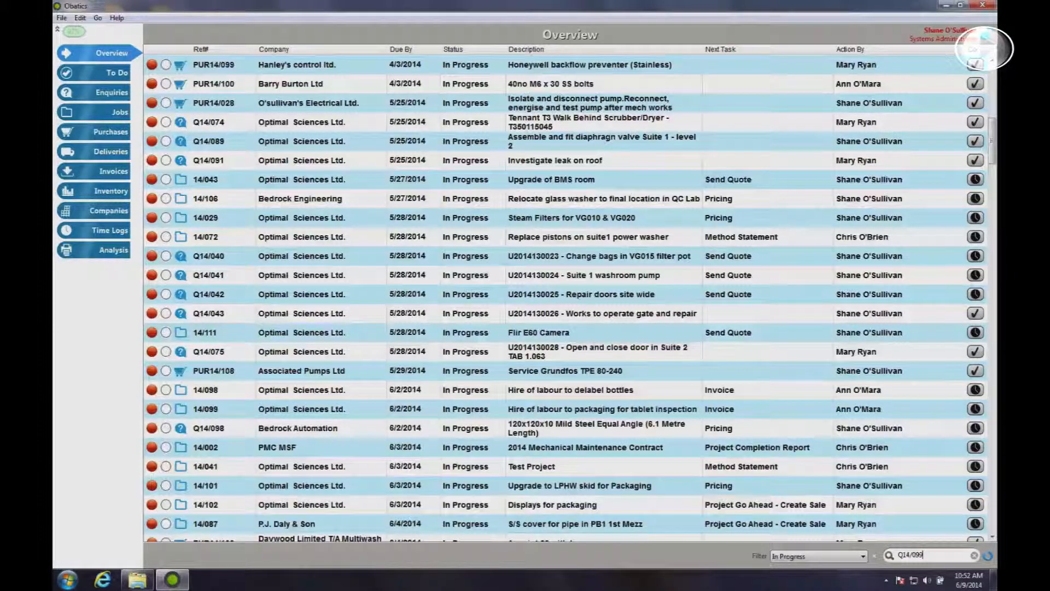
pyautogui.press('Return')
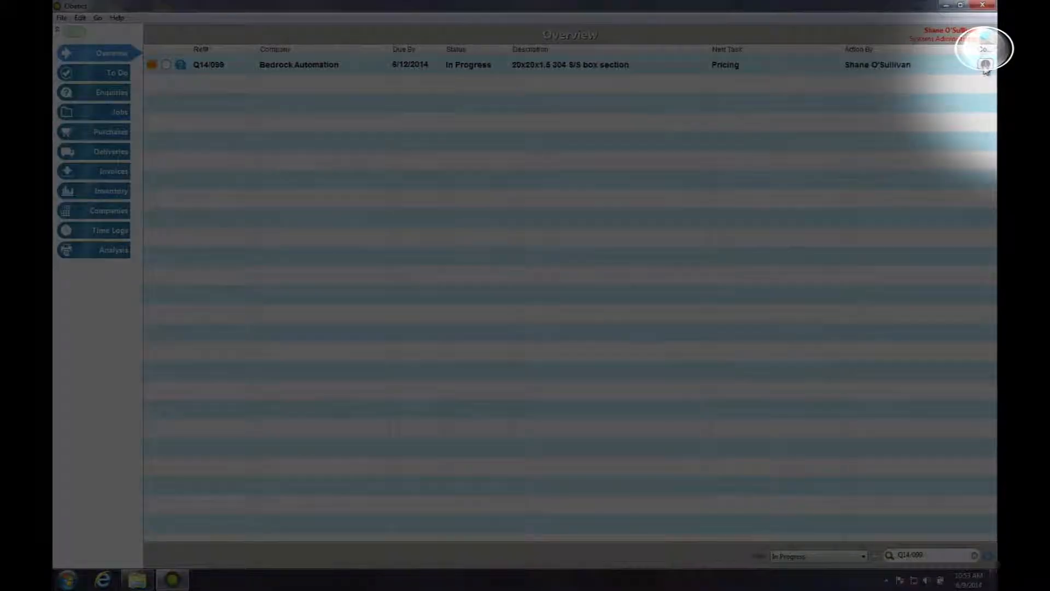
# - Log 1 hour on the Bedrock Automation enquiry's Pricing task with Task Complete ticked, and save the timesheet entry
pyautogui.click(985, 64)
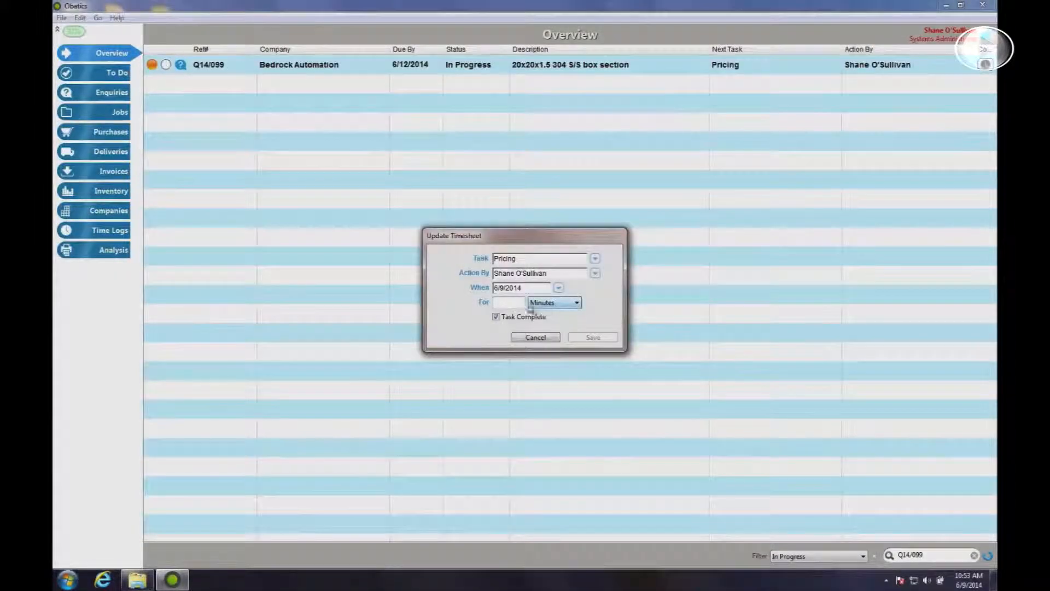
pyautogui.click(547, 305)
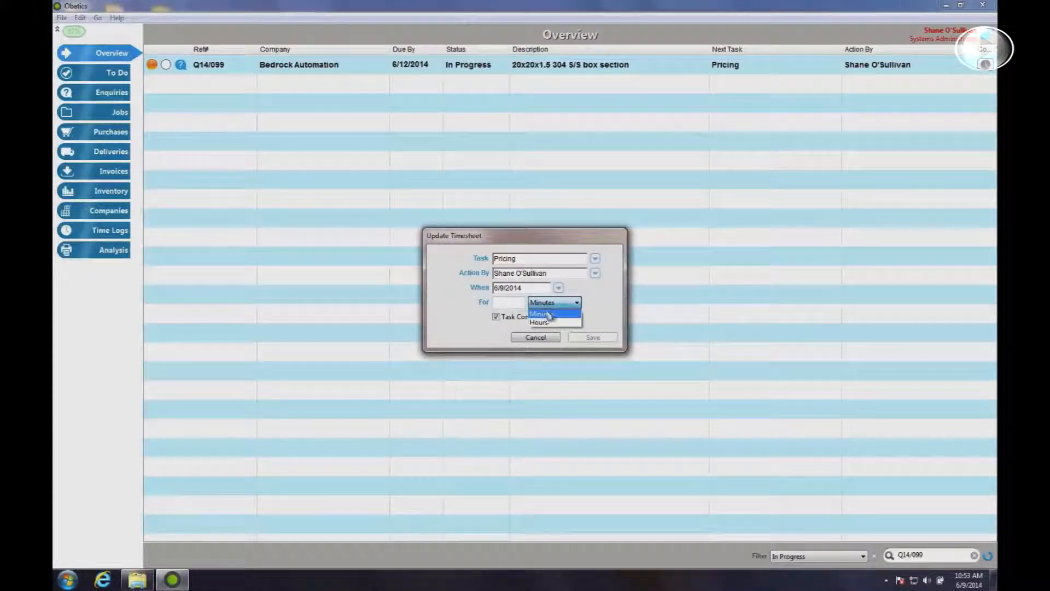
pyautogui.click(541, 322)
pyautogui.click(512, 302)
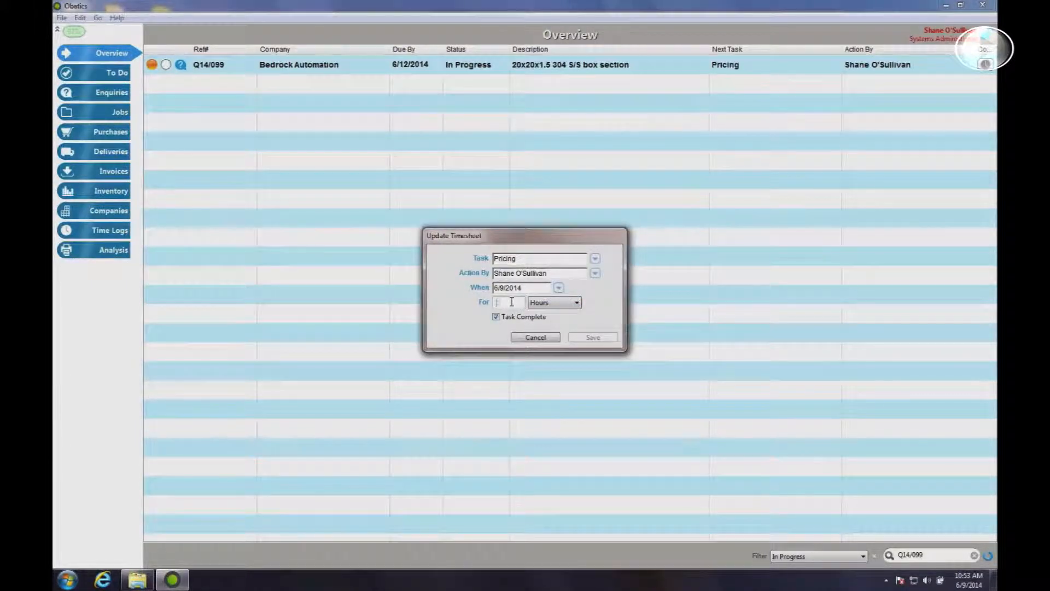
pyautogui.write('1')
pyautogui.click(592, 338)
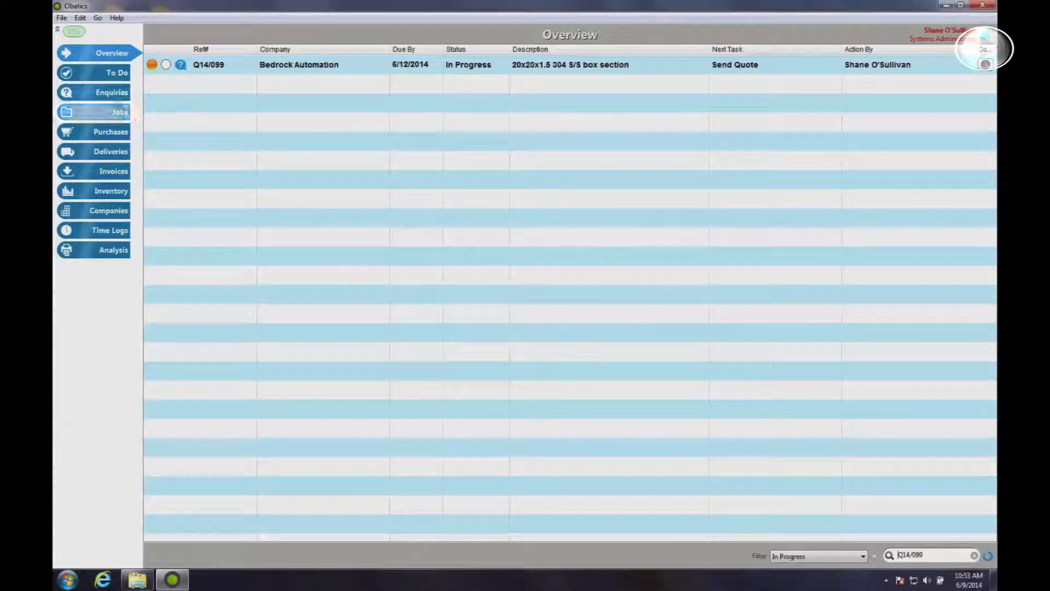
# - Open the Bedrock Automation 20x20x1.5 304 S/S box section enquiry from the Enquiries list, mark its Send Quote task complete and save it
pyautogui.click(112, 94)
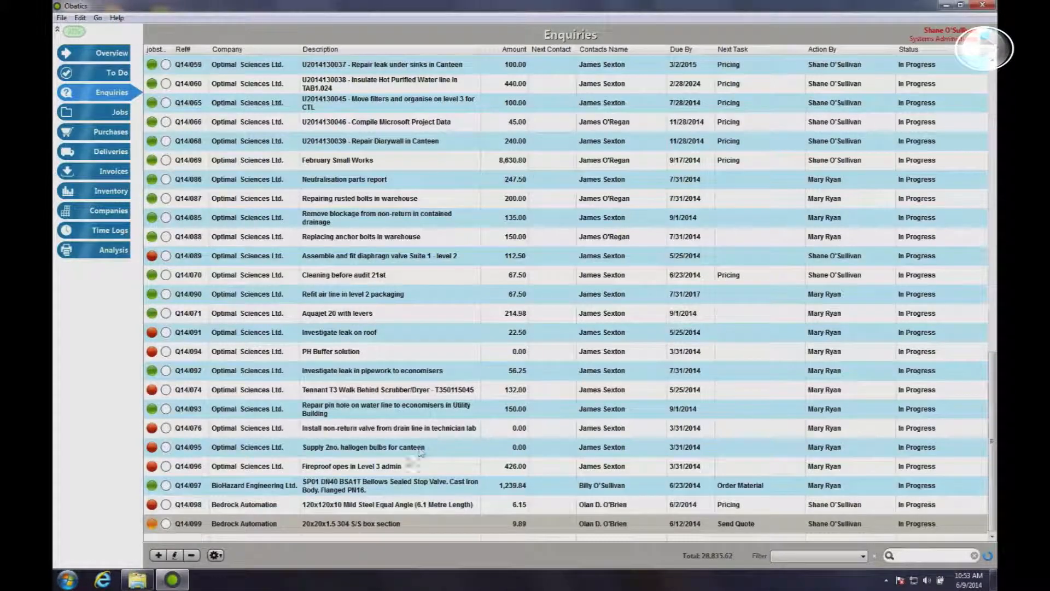
pyautogui.click(333, 524)
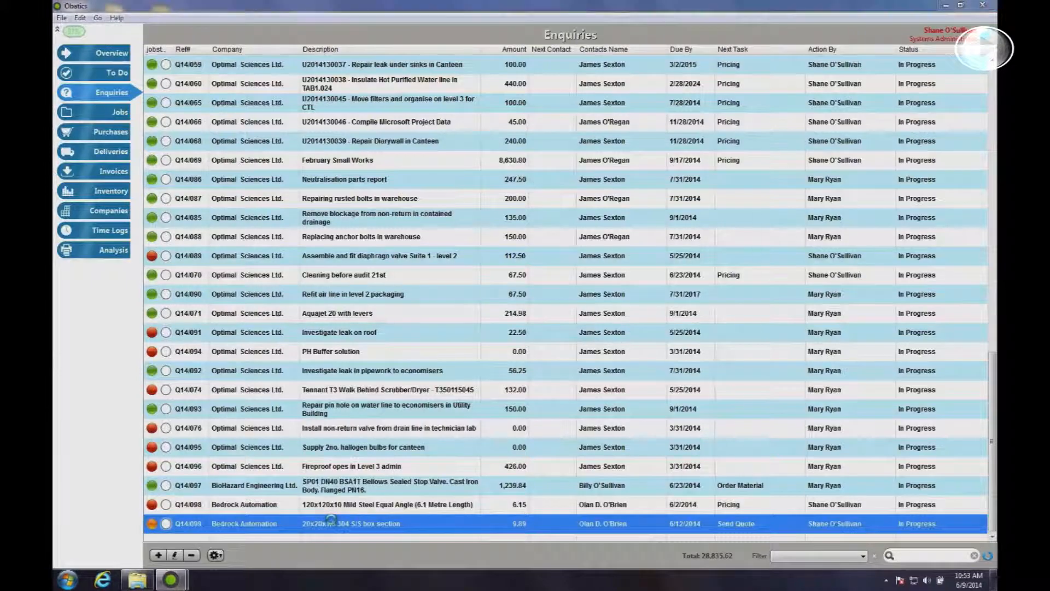
pyautogui.doubleClick(332, 521)
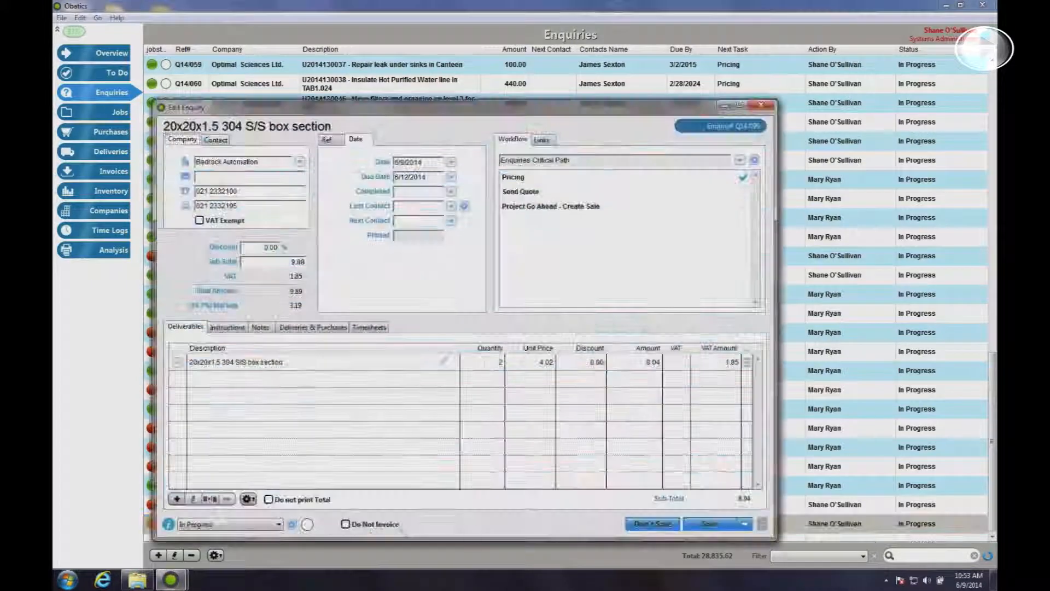
pyautogui.click(742, 192)
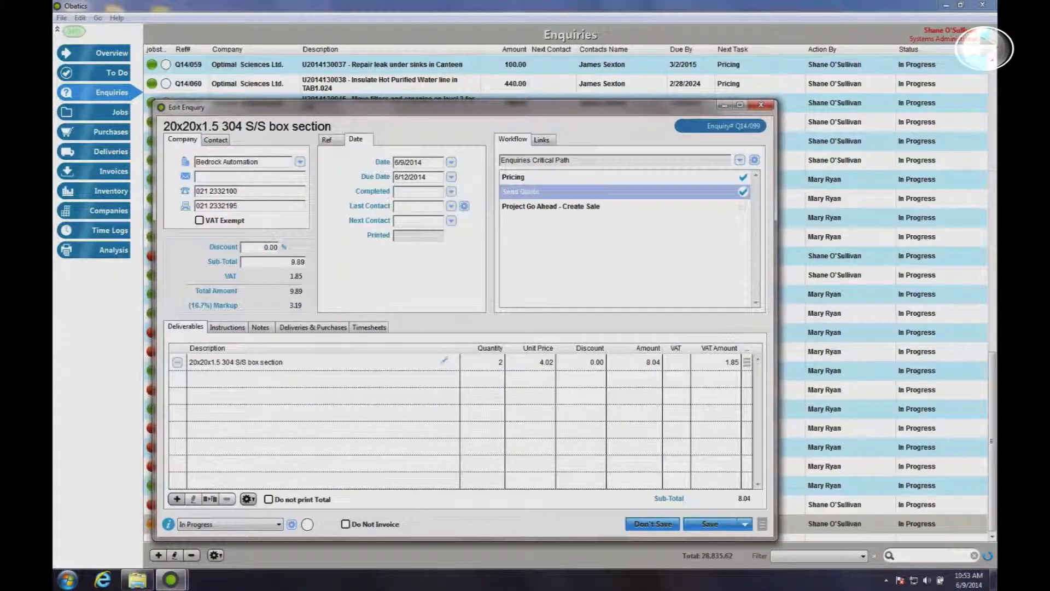
pyautogui.click(720, 524)
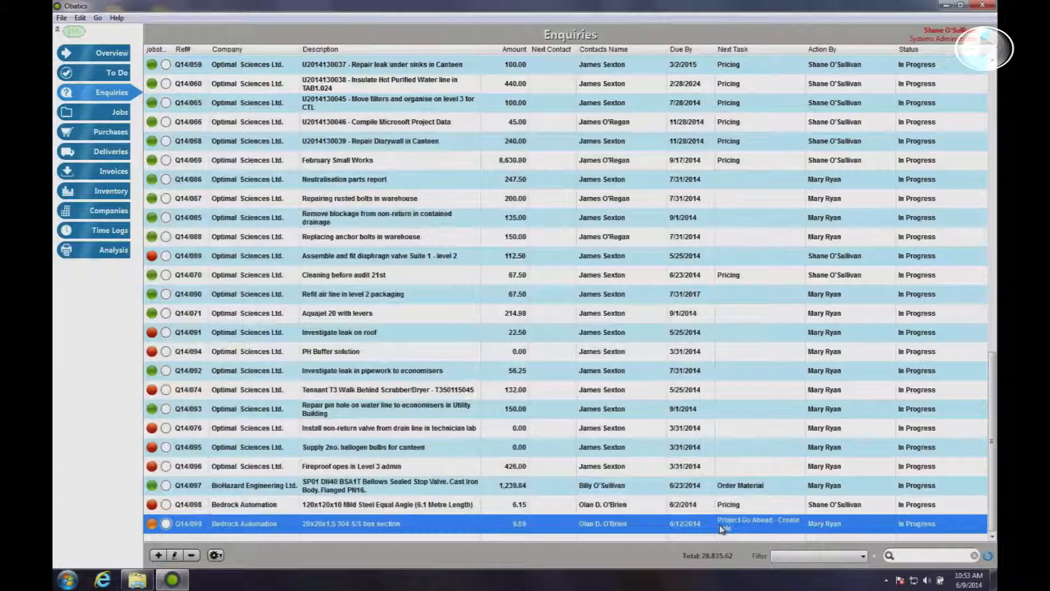